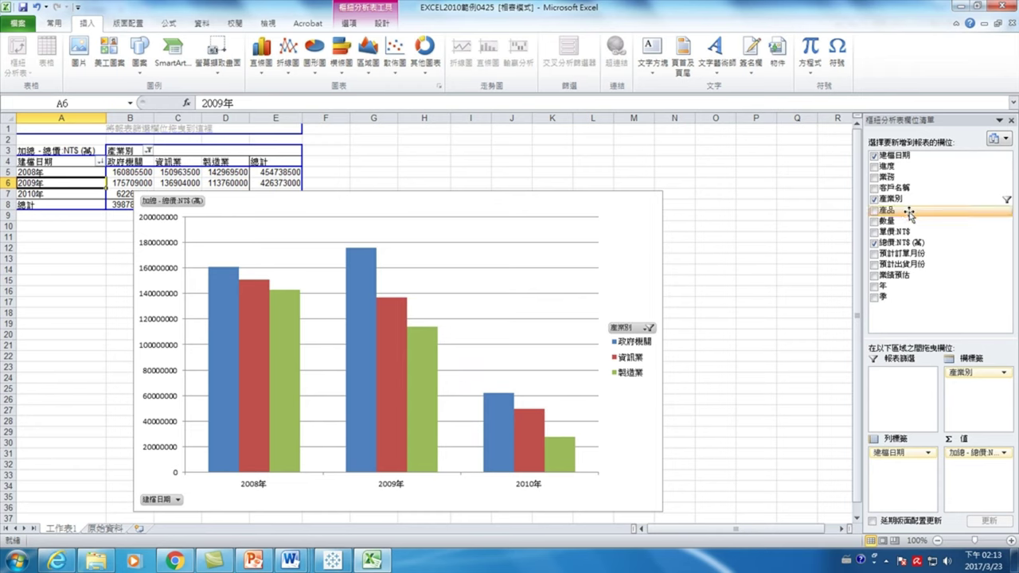
Try the 業務 field in the pivot table's rows and columns, then remove it again.
{"action": "left_click", "coordinate": [875, 177]}
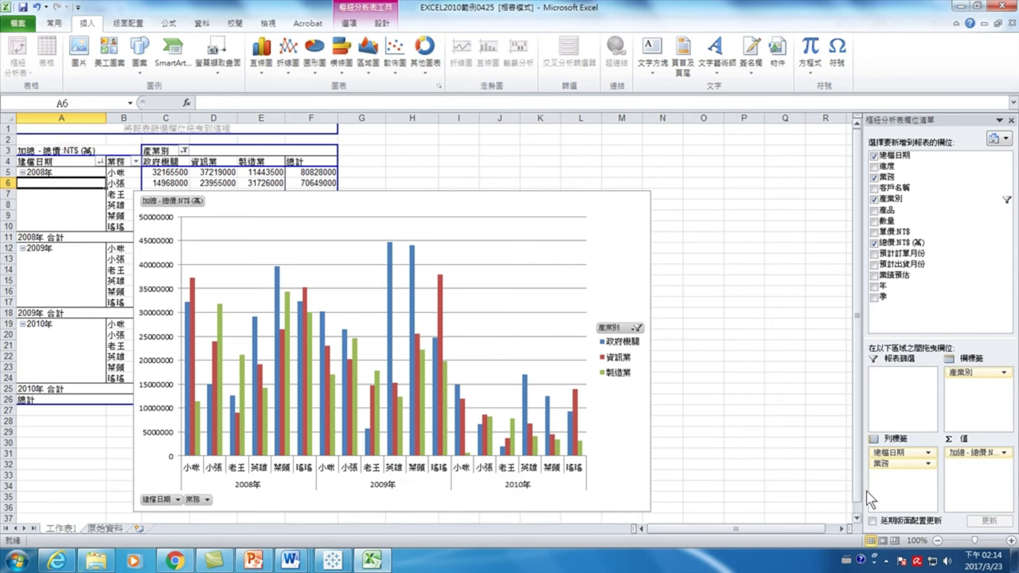
{"action": "left_click_drag", "start_coordinate": [880, 463], "coordinate": [965, 406]}
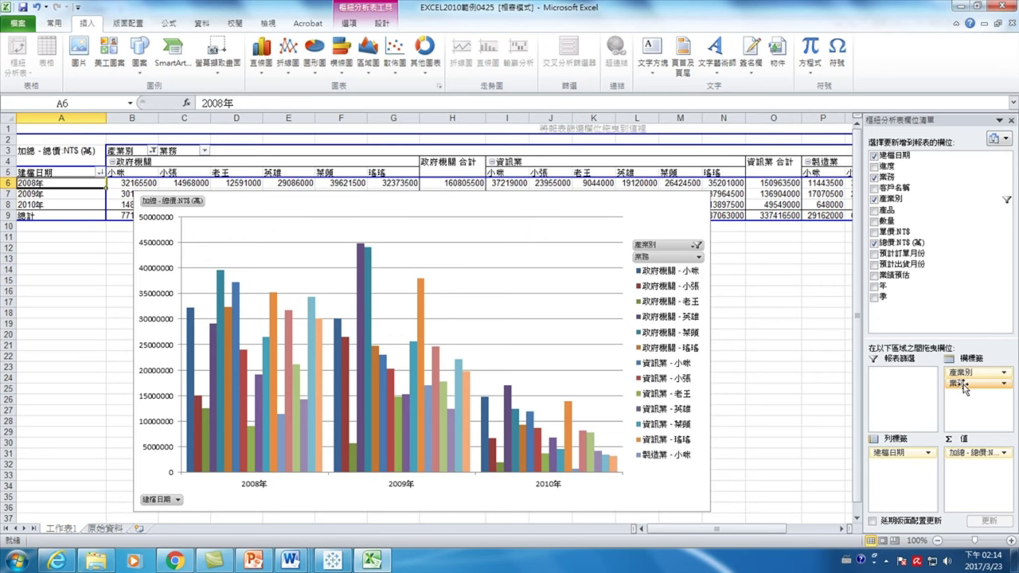
{"action": "left_click_drag", "start_coordinate": [964, 382], "coordinate": [948, 324]}
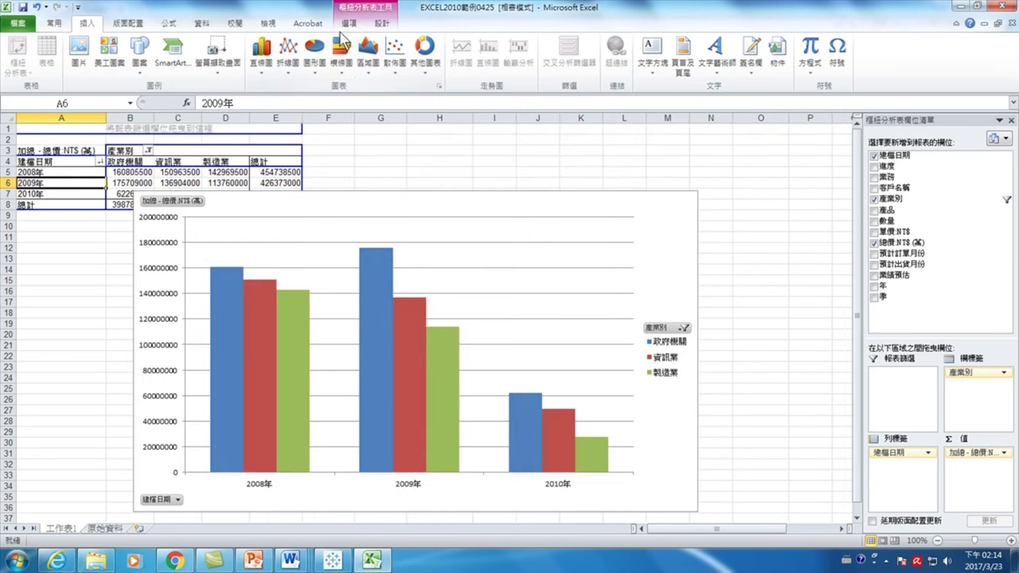
From cell C6 of the pivot table, start Insert Slicer and accept the refresh warning.
{"action": "left_click", "coordinate": [348, 23]}
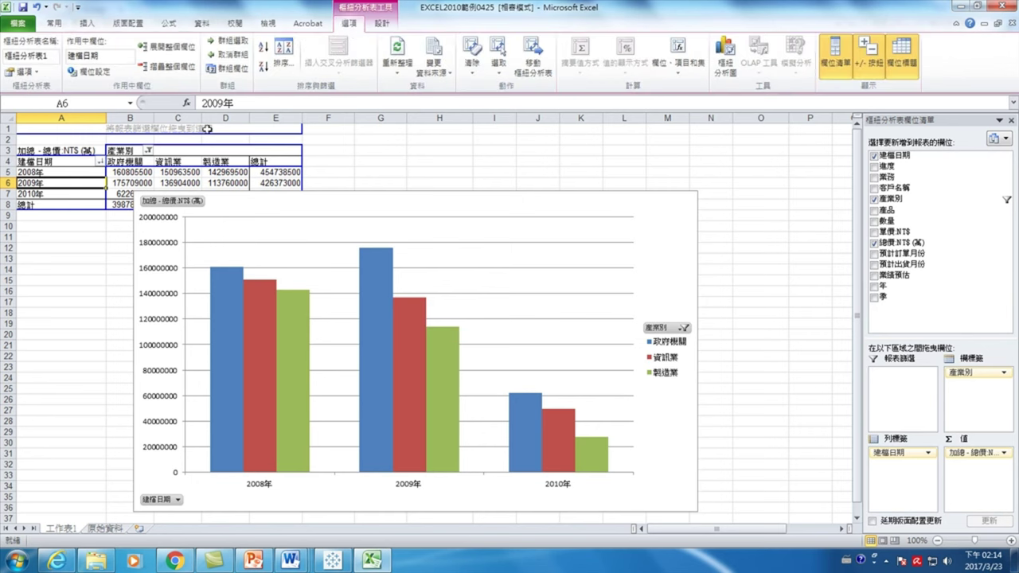
{"action": "left_click", "coordinate": [121, 182]}
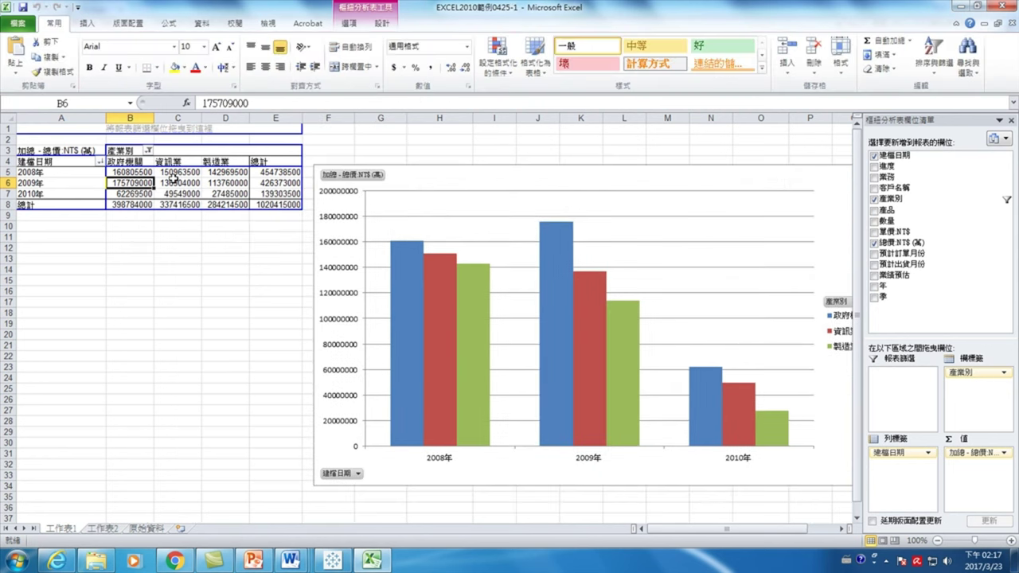
{"action": "left_click", "coordinate": [162, 182]}
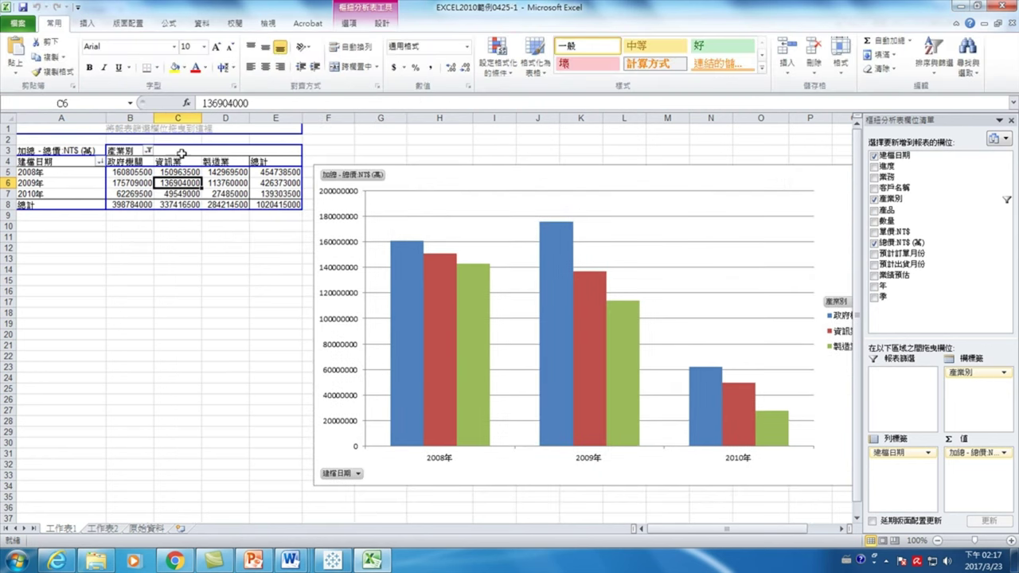
{"action": "left_click", "coordinate": [371, 16]}
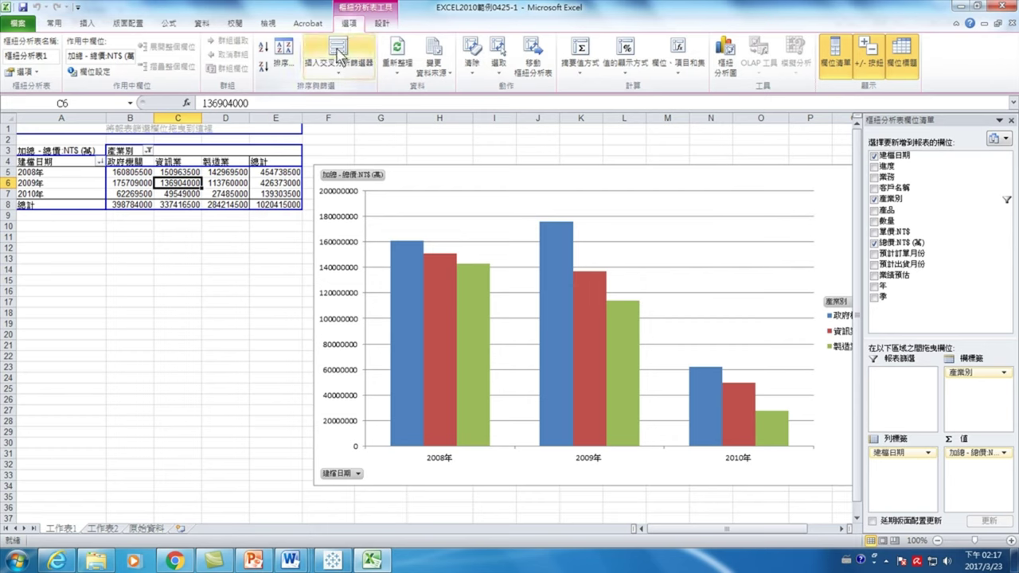
{"action": "left_click", "coordinate": [341, 54]}
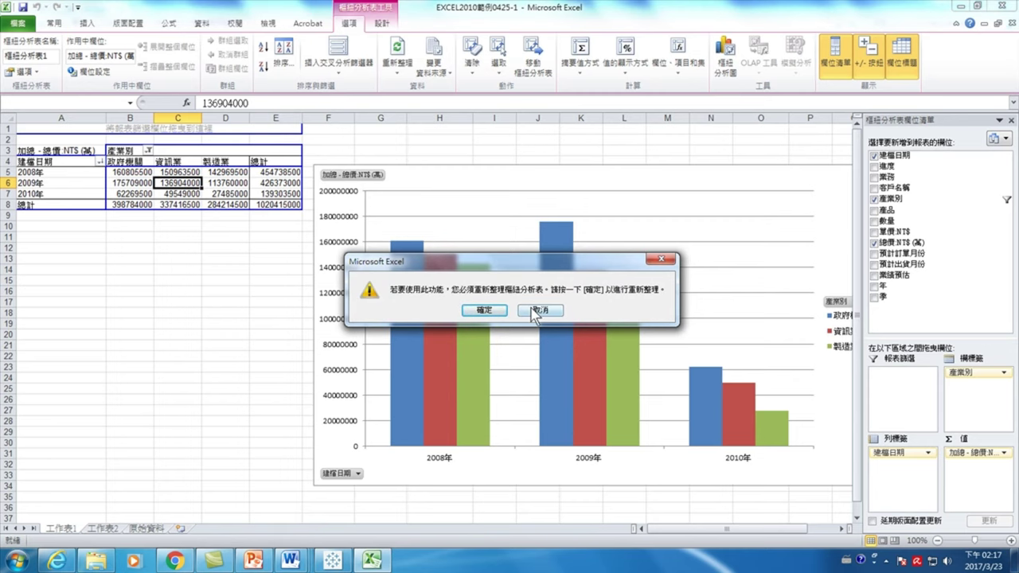
{"action": "left_click", "coordinate": [487, 314]}
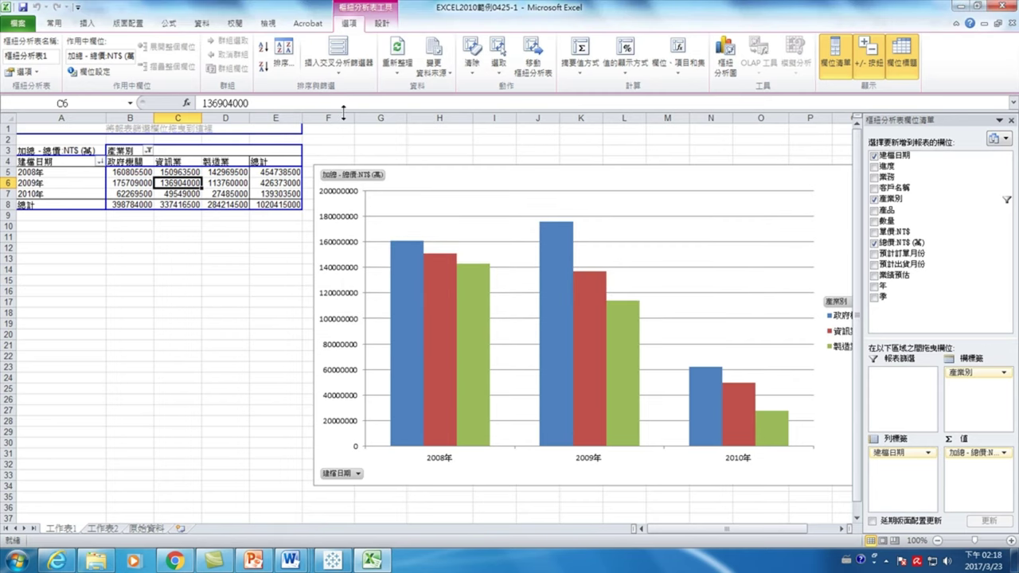
{"action": "left_click", "coordinate": [340, 54]}
Move the Insert Slicers dialog off the chart and check the 業務 field.
{"action": "left_click_drag", "start_coordinate": [353, 263], "coordinate": [198, 237]}
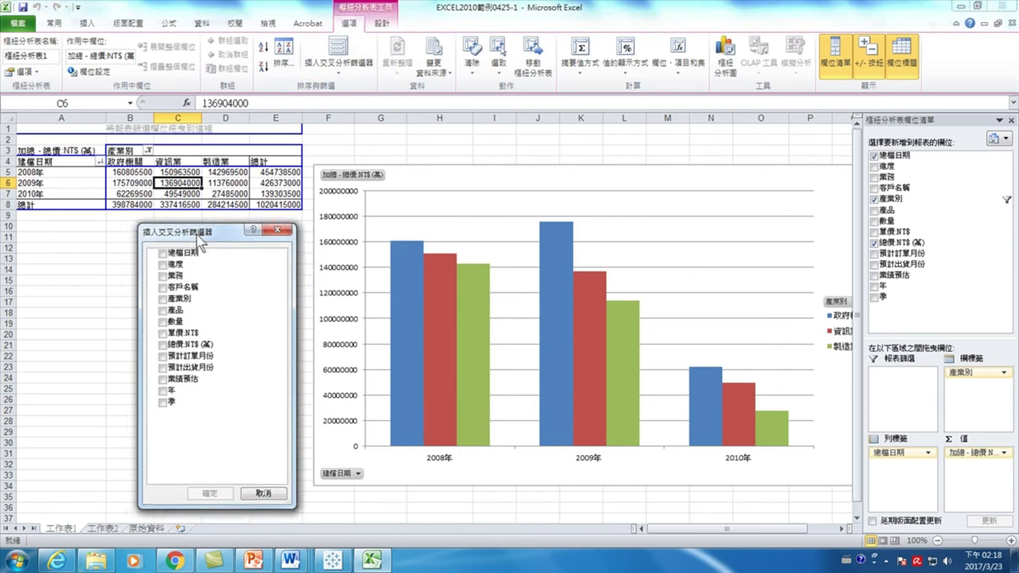
{"action": "left_click", "coordinate": [163, 276]}
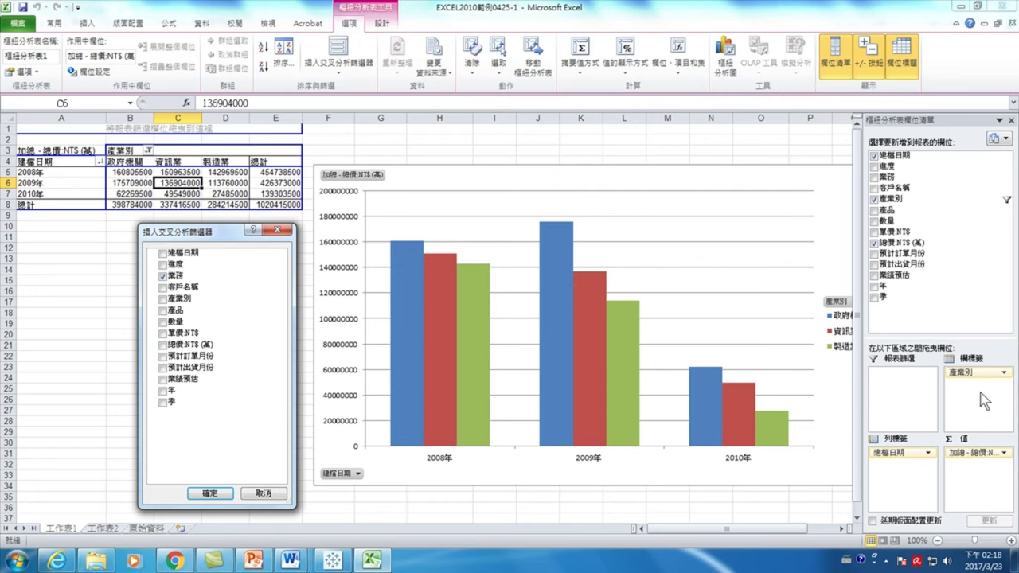
Confirm the 業務 slicer, place it below the pivot table, and filter to the first salesperson.
{"action": "left_click", "coordinate": [209, 492]}
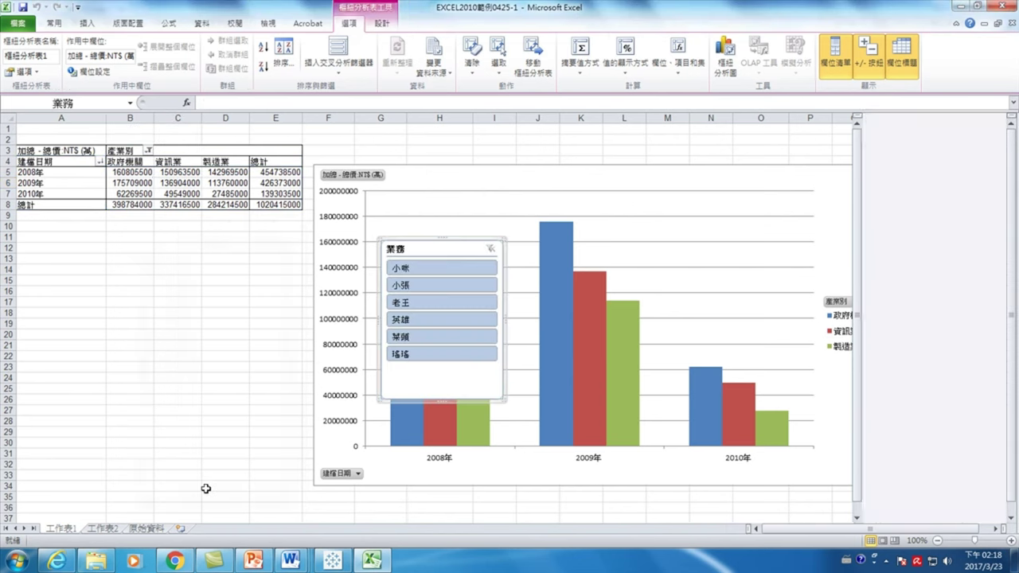
{"action": "left_click_drag", "start_coordinate": [438, 247], "coordinate": [231, 233]}
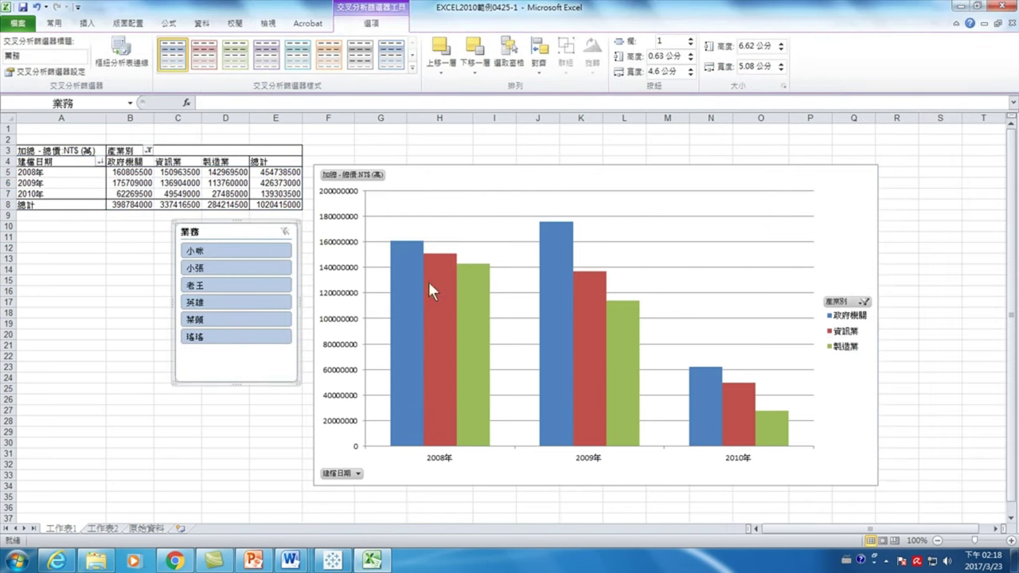
{"action": "left_click", "coordinate": [222, 257]}
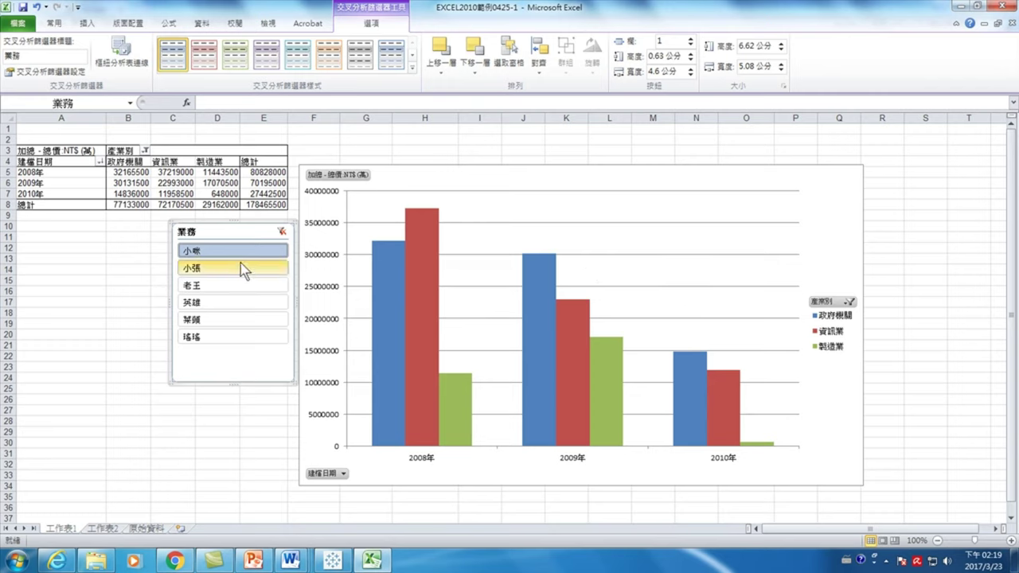
Step through salespeople two to six in the 業務 slicer, ending on the sixth (total 206421500).
{"action": "left_click", "coordinate": [221, 271]}
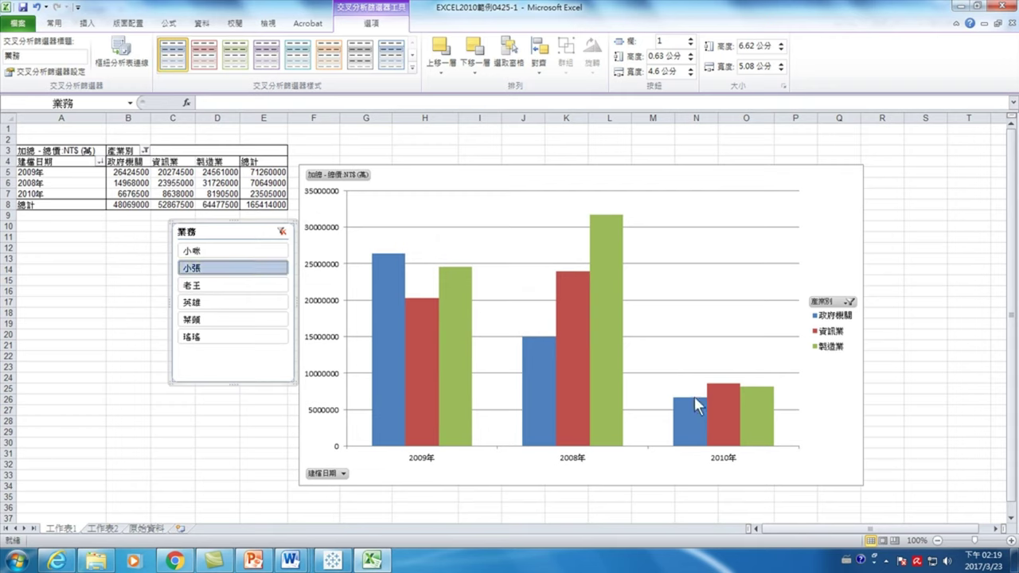
{"action": "mouse_move", "coordinate": [572, 375]}
{"action": "mouse_move", "coordinate": [455, 342]}
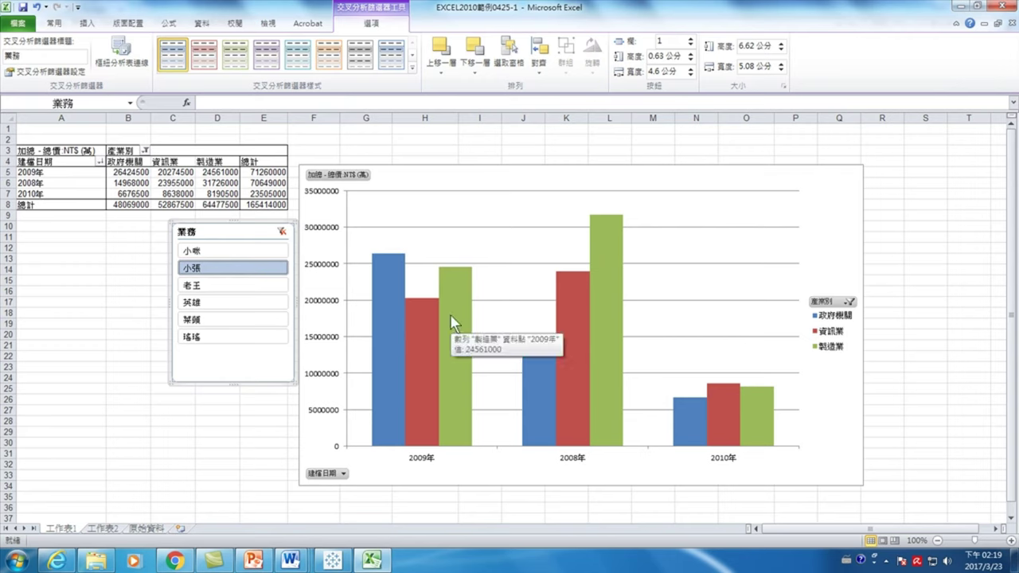
{"action": "left_click", "coordinate": [197, 290]}
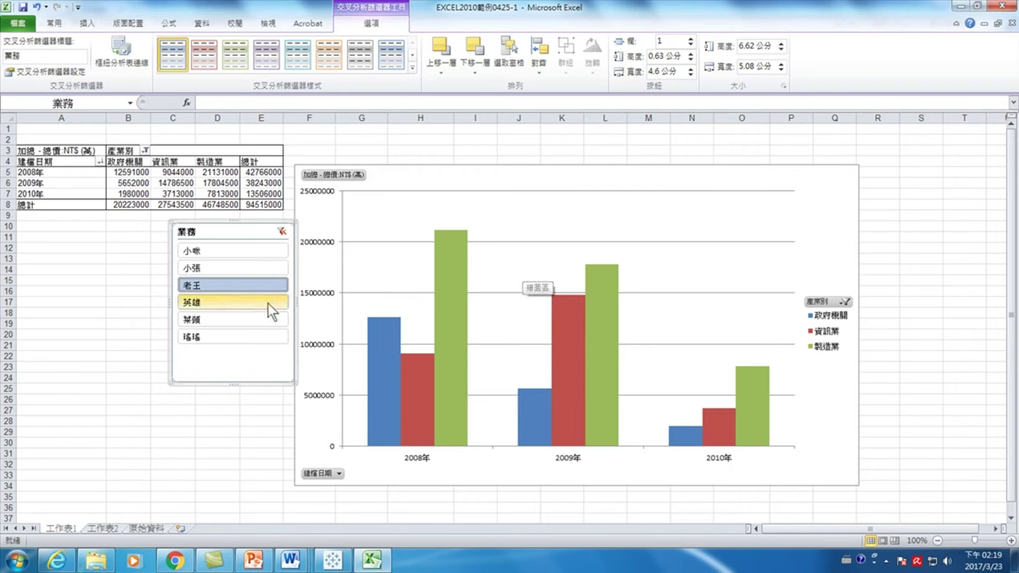
{"action": "left_click", "coordinate": [207, 303]}
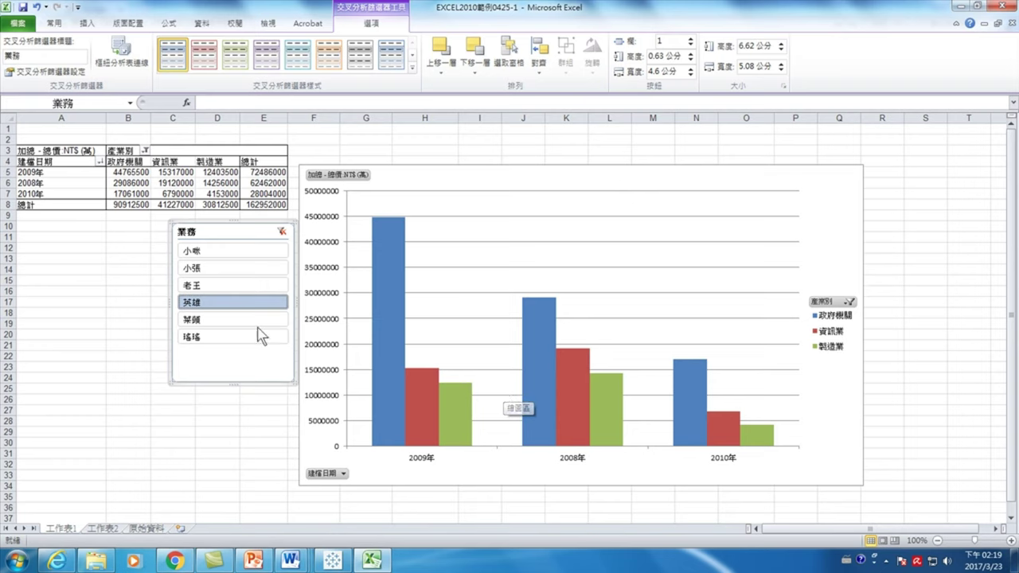
{"action": "left_click", "coordinate": [221, 320]}
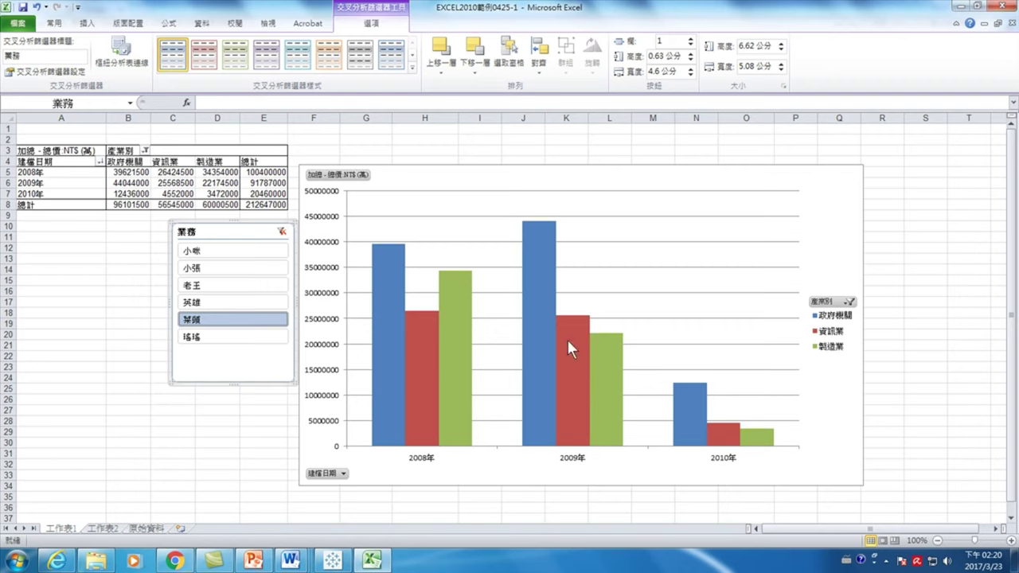
{"action": "left_click", "coordinate": [235, 338]}
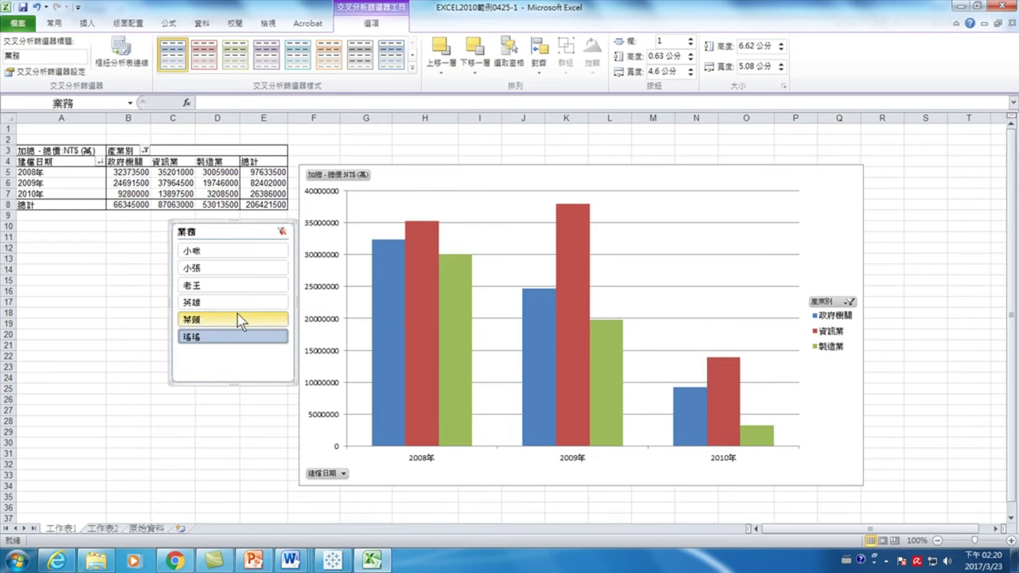
Filter the slicer to the fifth and sixth salespeople together, giving a 419068500 total.
{"action": "left_click", "coordinate": [241, 320], "text": "ctrl"}
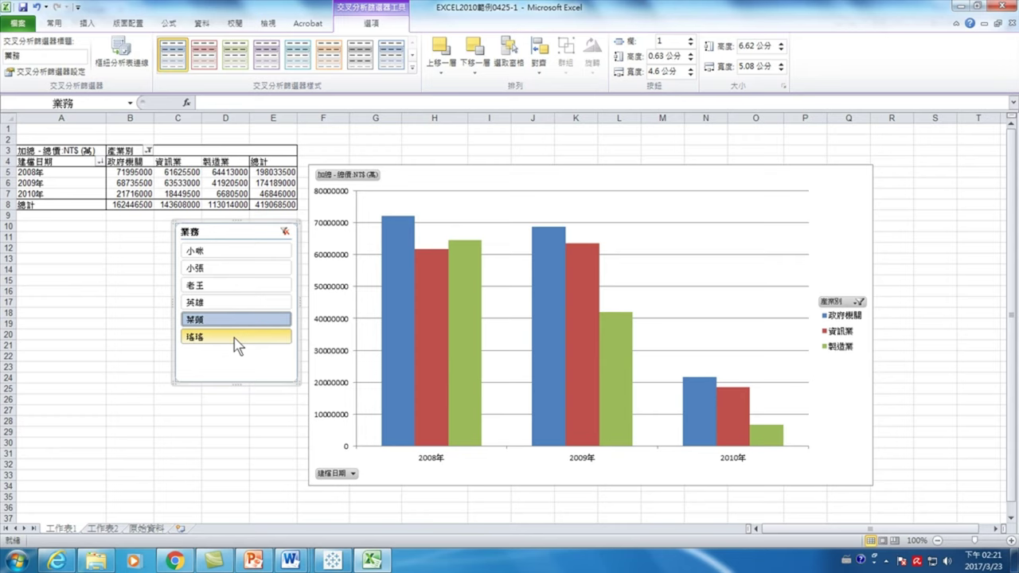
{"action": "left_click", "coordinate": [234, 338], "text": "ctrl"}
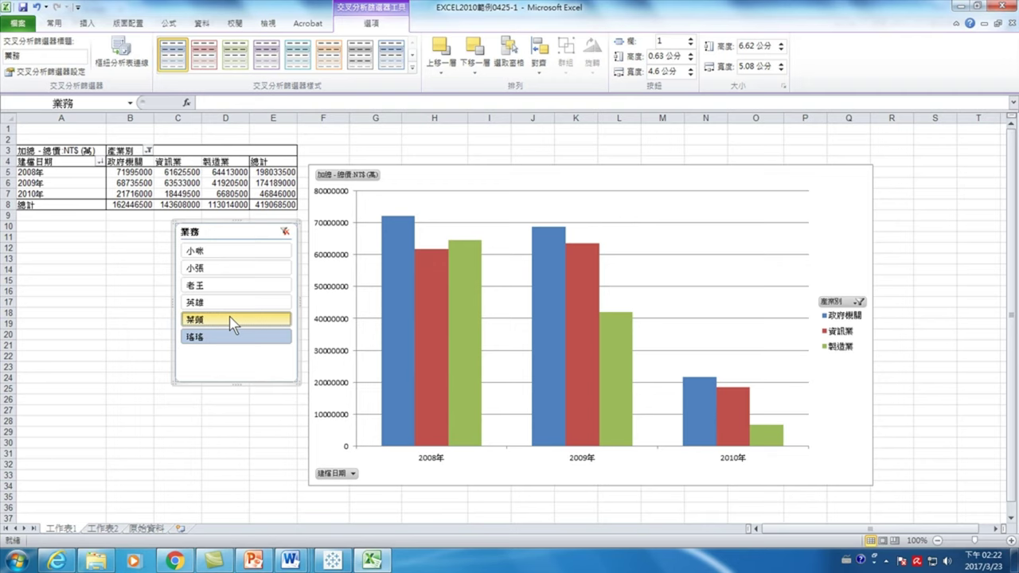
Clear the 業務 slicer filter, cut the slicer from the sheet, and reopen Insert Slicer.
{"action": "left_click", "coordinate": [284, 233]}
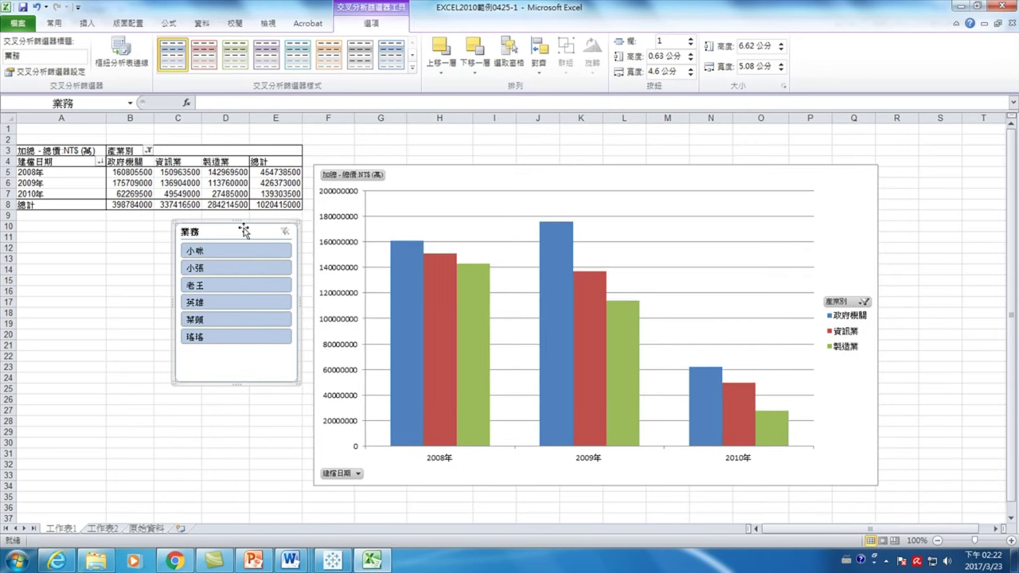
{"action": "right_click", "coordinate": [244, 231]}
{"action": "left_click", "coordinate": [271, 234]}
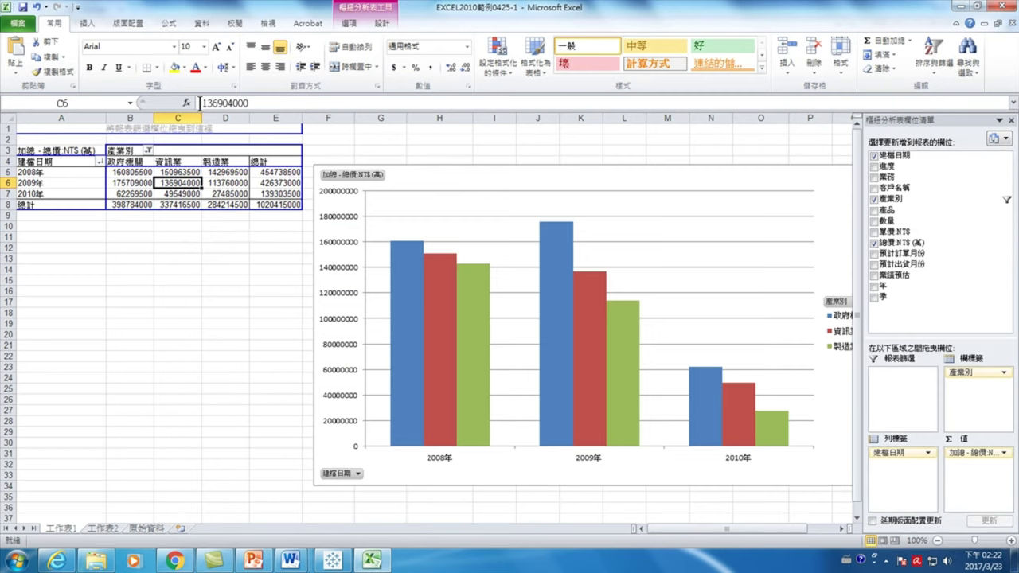
{"action": "left_click", "coordinate": [351, 24]}
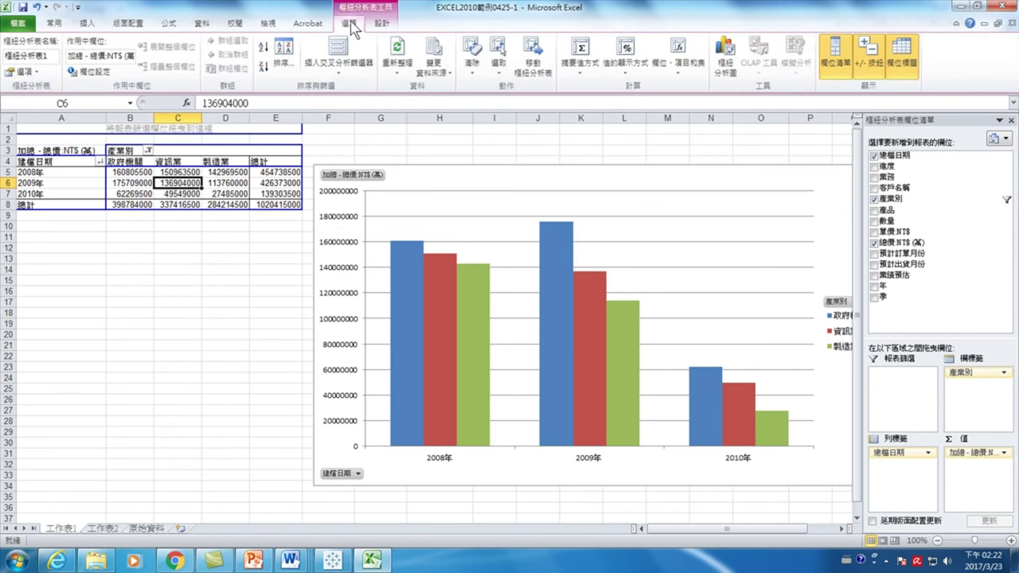
{"action": "left_click", "coordinate": [338, 51]}
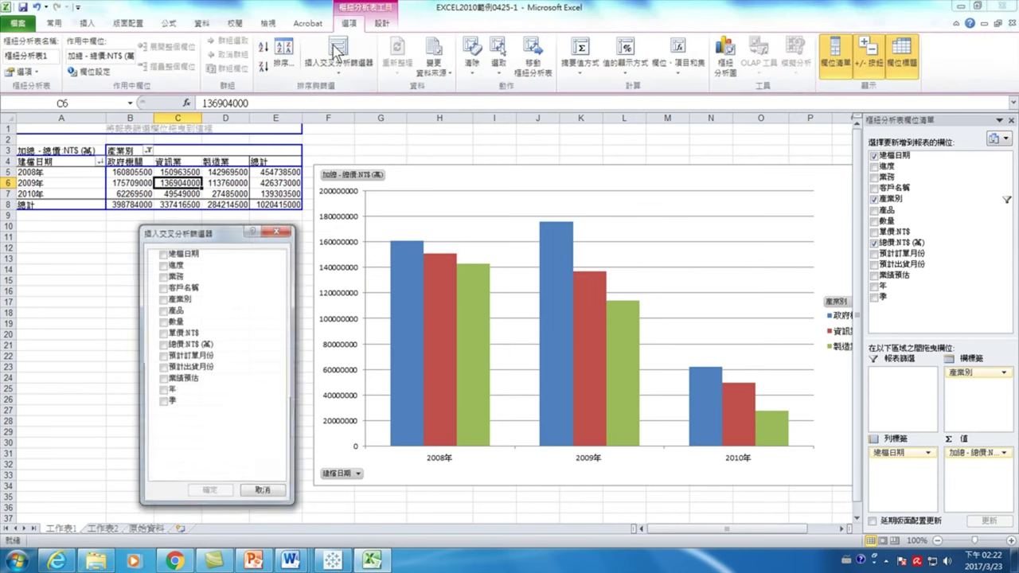